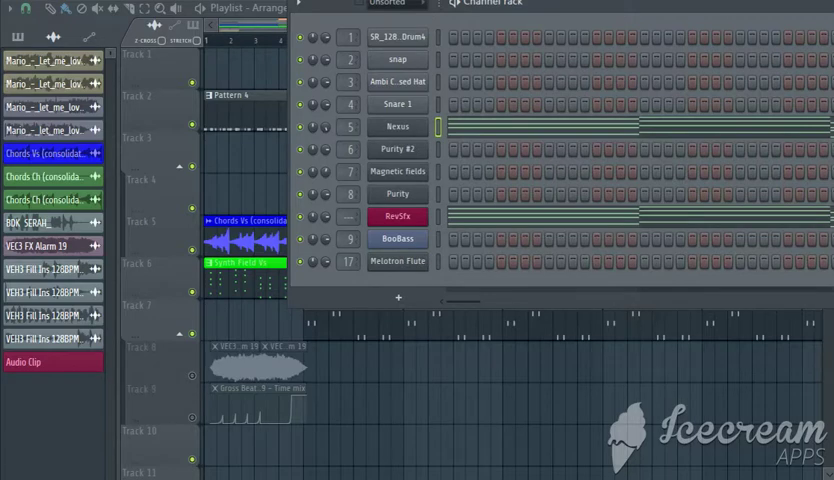
Step: Play the full arrangement, briefly muting and unmuting the Synth Field Vs and Pattern 4 tracks
{"action": "key", "text": "F6"}
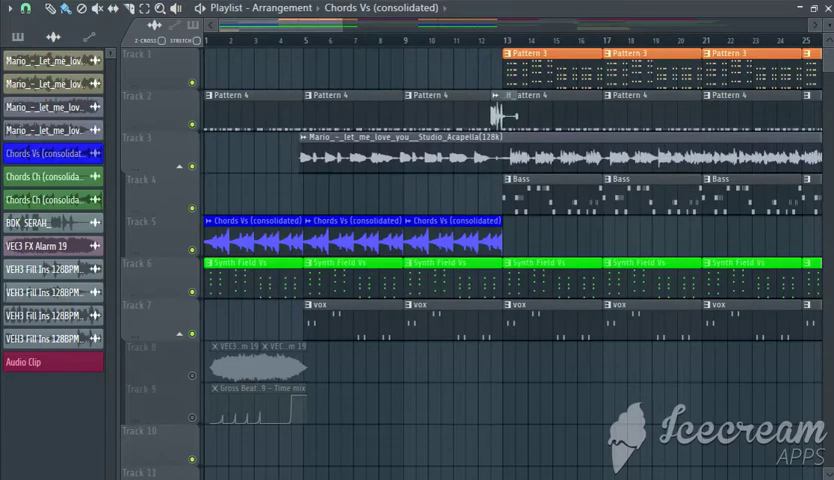
{"action": "key", "text": "space"}
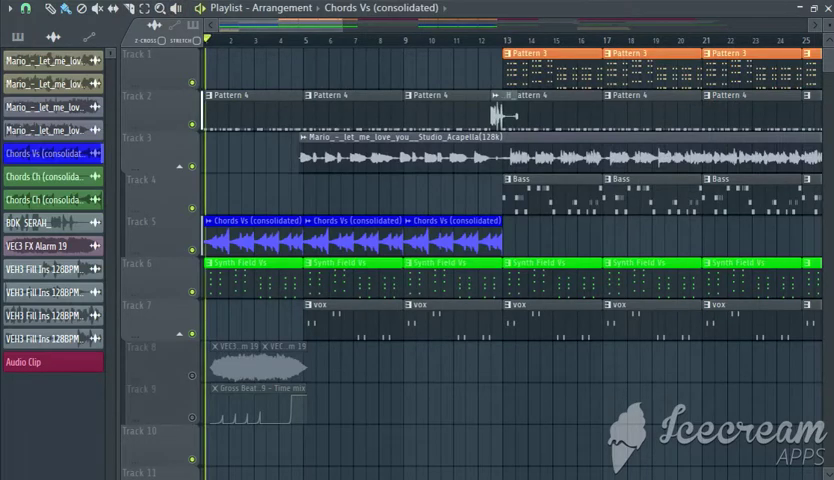
{"action": "left_click", "coordinate": [192, 291]}
{"action": "left_click", "coordinate": [192, 124]}
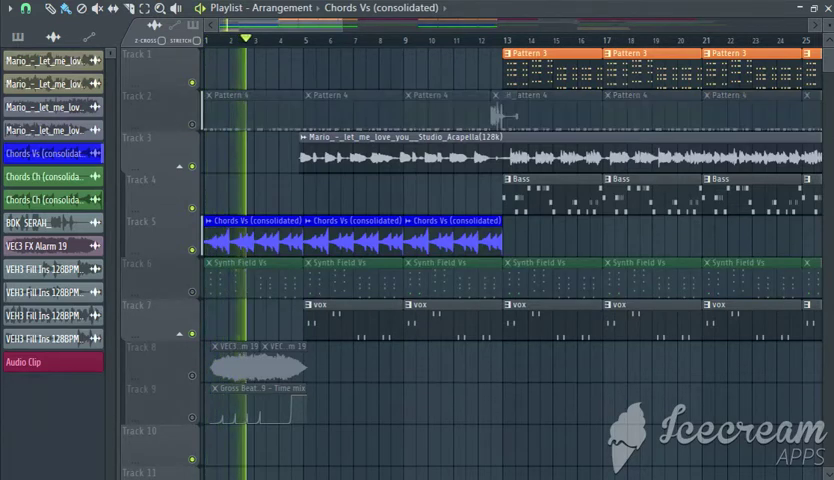
{"action": "left_click", "coordinate": [192, 124]}
{"action": "left_click", "coordinate": [192, 291]}
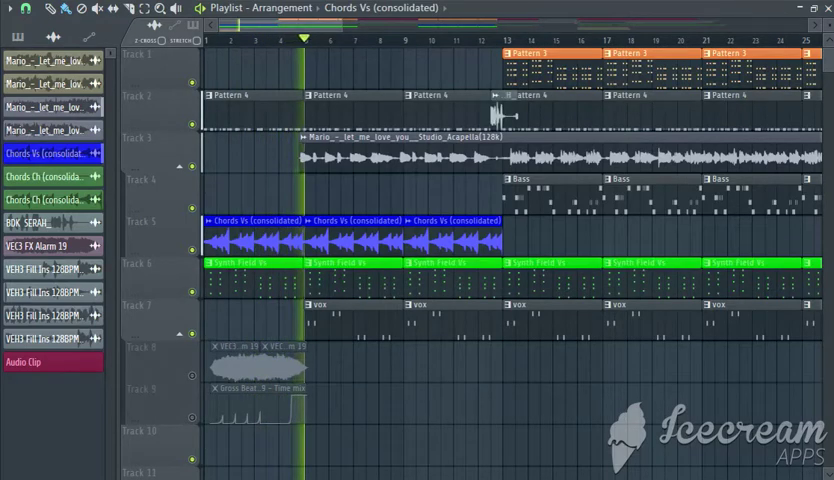
{"action": "key", "text": "space"}
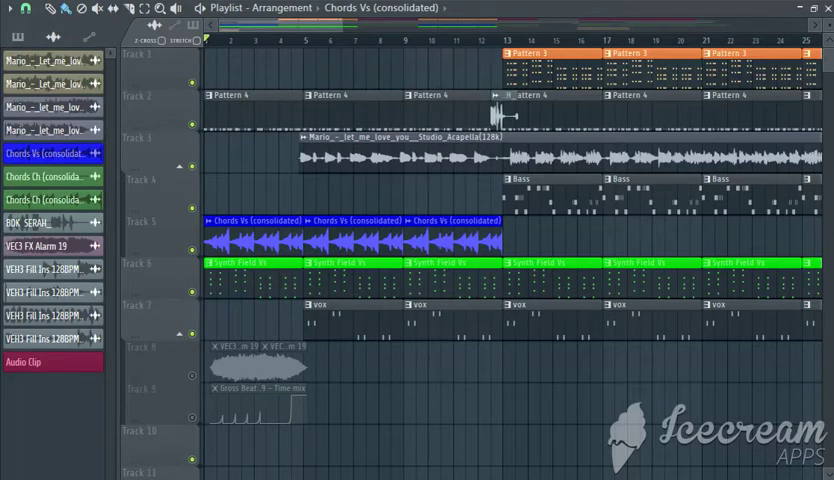
Step: Open the Nexus pattern in the piano roll and play its chords
{"action": "key", "text": "F6"}
{"action": "key", "text": "F7"}
{"action": "scroll", "coordinate": [300, 200], "scroll_direction": "down", "scroll_amount": 3}
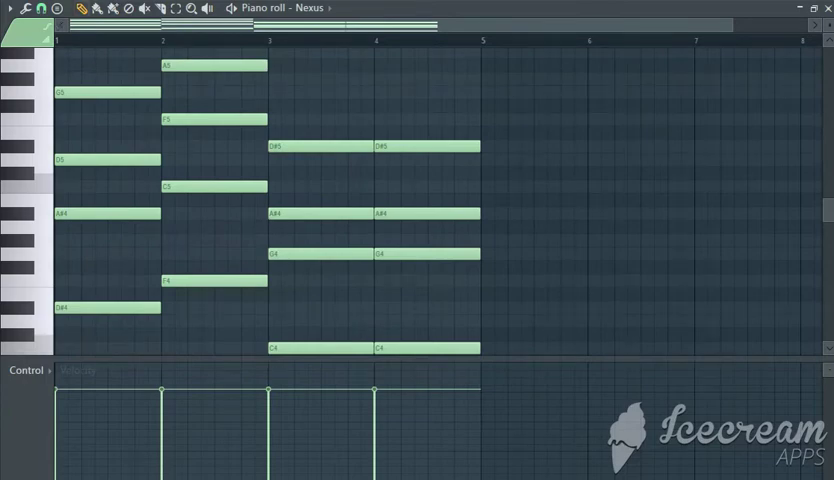
{"action": "key", "text": "space"}
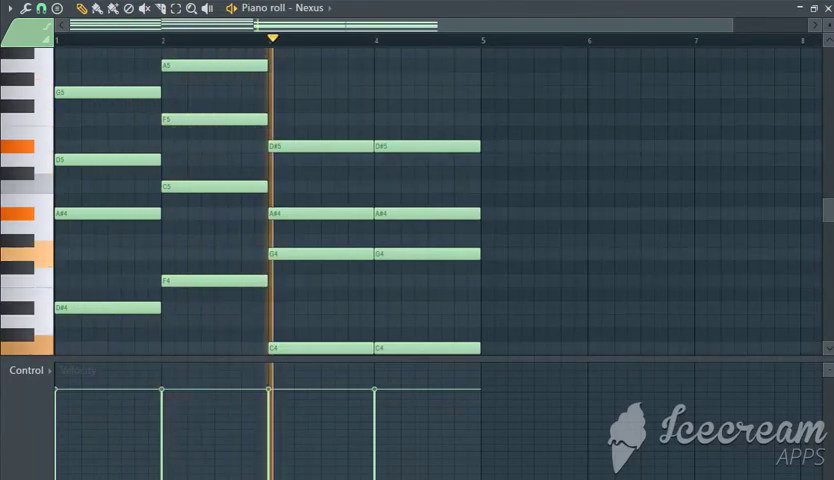
Step: Shorten the first-bar A#4 and D5 chord notes, then preview the edited pattern
{"action": "key", "text": "space"}
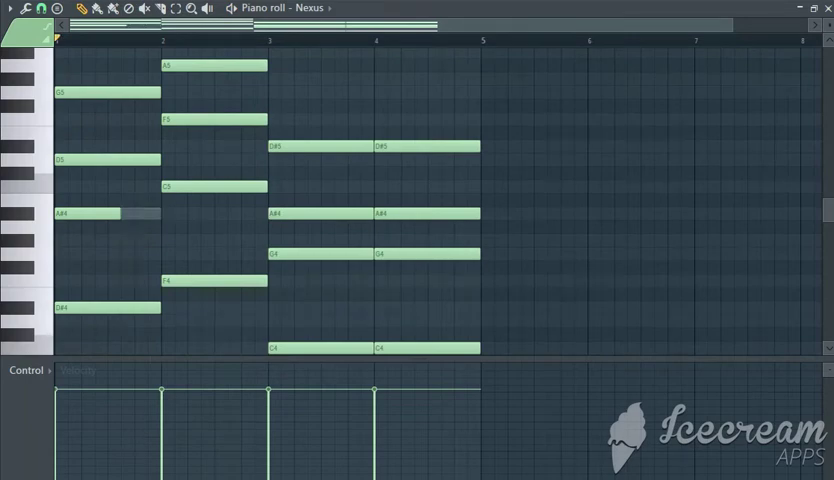
{"action": "left_click_drag", "start_coordinate": [100, 213], "coordinate": [142, 213]}
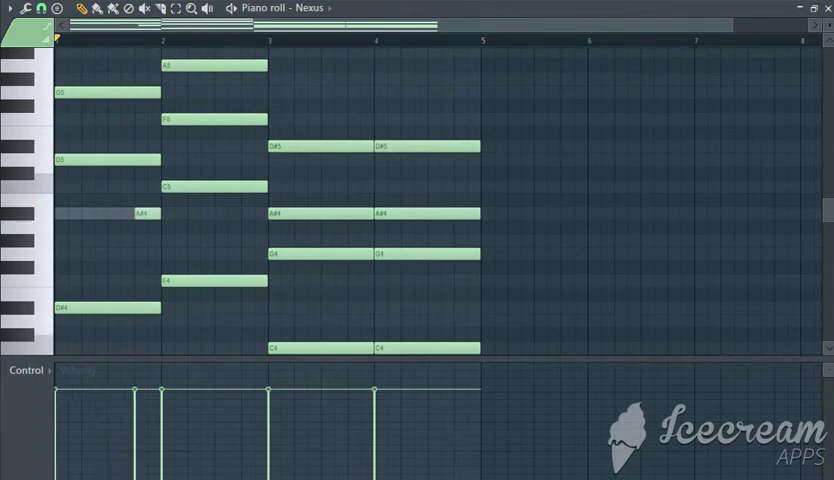
{"action": "mouse_move", "coordinate": [158, 159]}
{"action": "left_mouse_down"}
{"action": "mouse_move", "coordinate": [106, 159]}
{"action": "mouse_move", "coordinate": [133, 159]}
{"action": "left_mouse_up"}
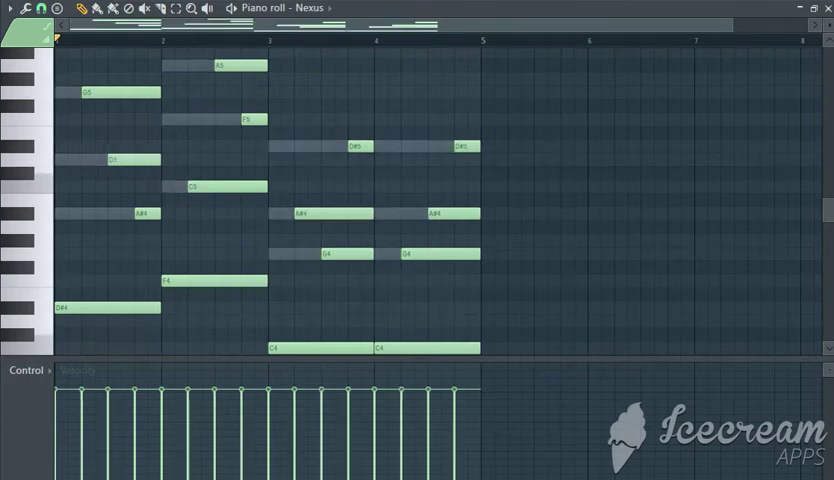
{"action": "key", "text": "space"}
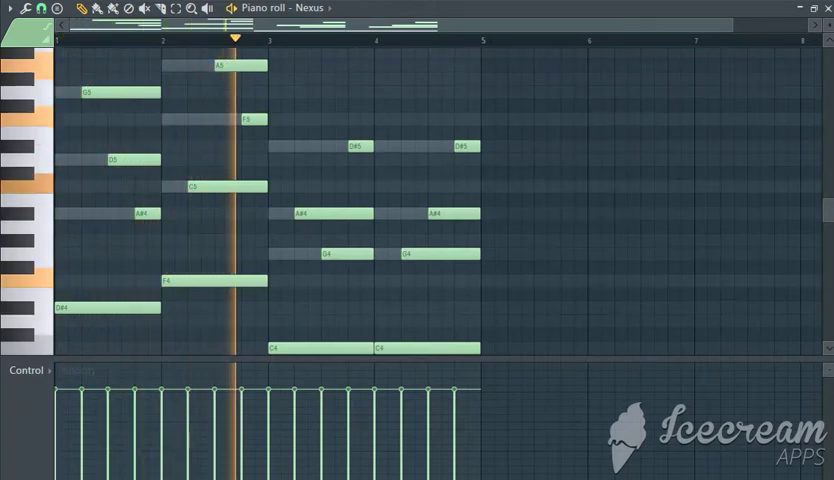
{"action": "scroll", "coordinate": [400, 200], "scroll_direction": "down", "scroll_amount": 1}
{"action": "scroll", "coordinate": [400, 200], "scroll_direction": "up", "scroll_amount": 1}
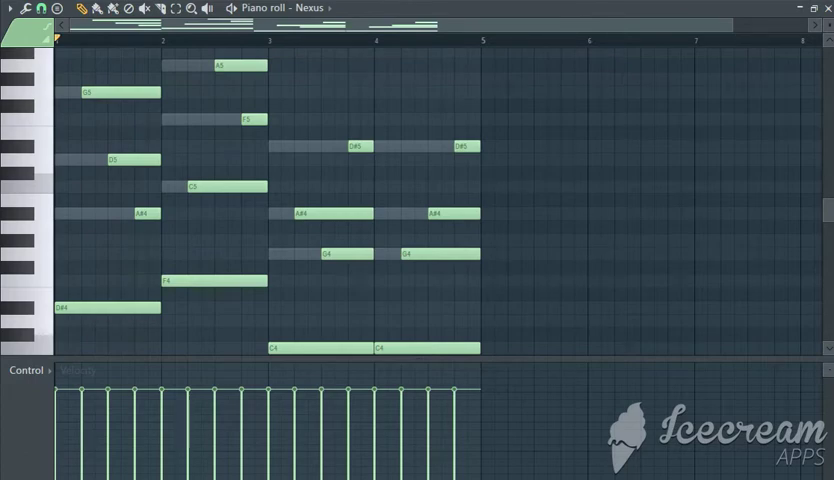
Step: Flip the Nexus notes horizontally in the Score flipper with Preserve start times enabled
{"action": "key", "text": "alt+f"}
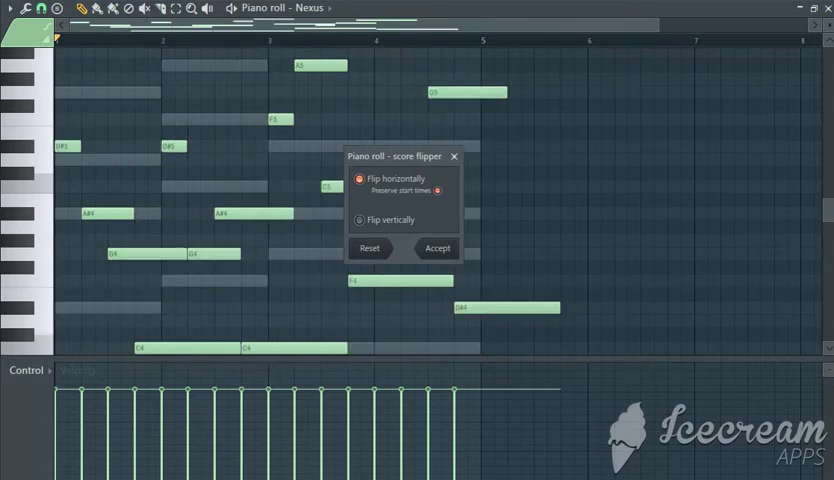
{"action": "left_click", "coordinate": [437, 190]}
{"action": "left_click", "coordinate": [437, 190]}
{"action": "key", "text": "Return"}
{"action": "scroll", "coordinate": [300, 200], "scroll_direction": "down", "scroll_amount": 3}
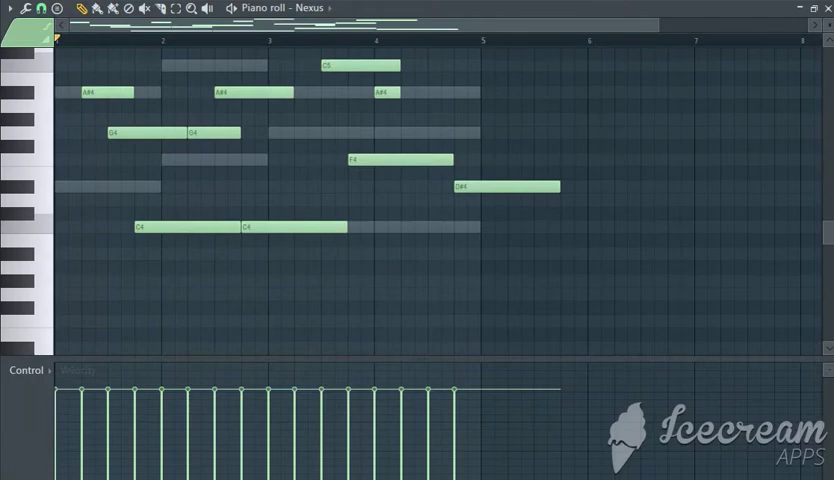
Step: Shift the low F4, D#4 and C4 notes earlier and play the flipped melody
{"action": "left_click_drag", "start_coordinate": [195, 158], "coordinate": [298, 251]}
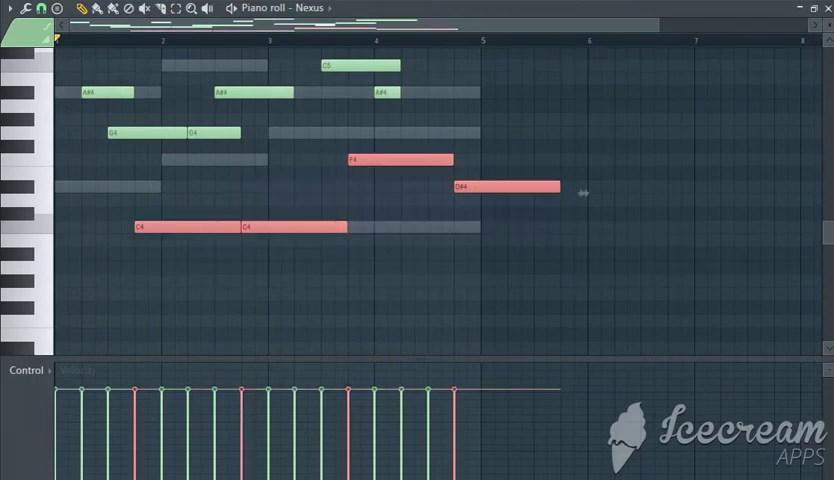
{"action": "key", "text": "shift+Left"}
{"action": "key", "text": "shift+Left"}
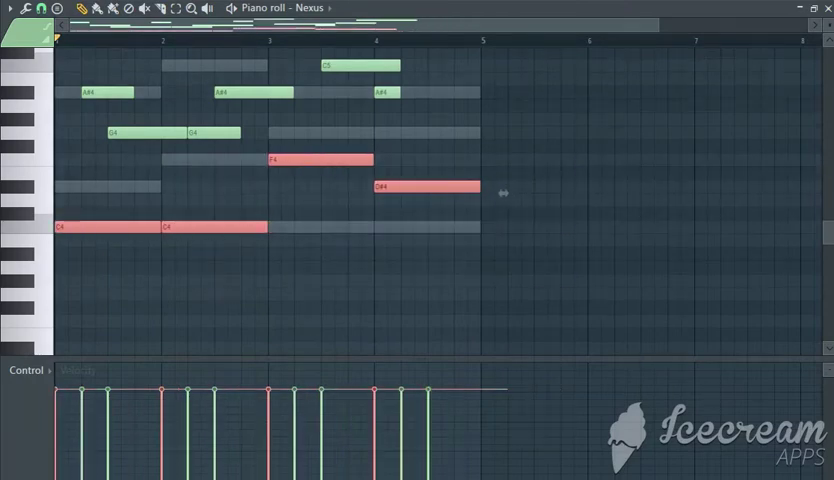
{"action": "scroll", "coordinate": [503, 192], "scroll_direction": "up", "scroll_amount": 2}
{"action": "scroll", "coordinate": [503, 240], "scroll_direction": "up", "scroll_amount": 2}
{"action": "scroll", "coordinate": [503, 300], "scroll_direction": "up", "scroll_amount": 2}
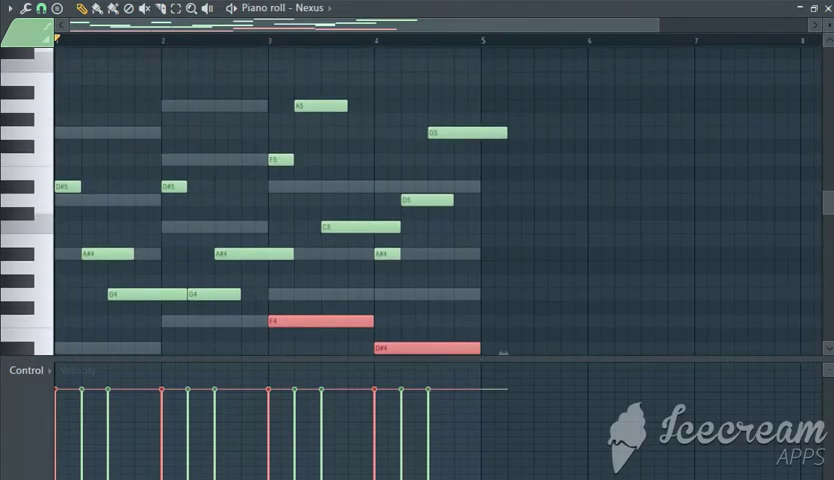
{"action": "left_click", "coordinate": [503, 350]}
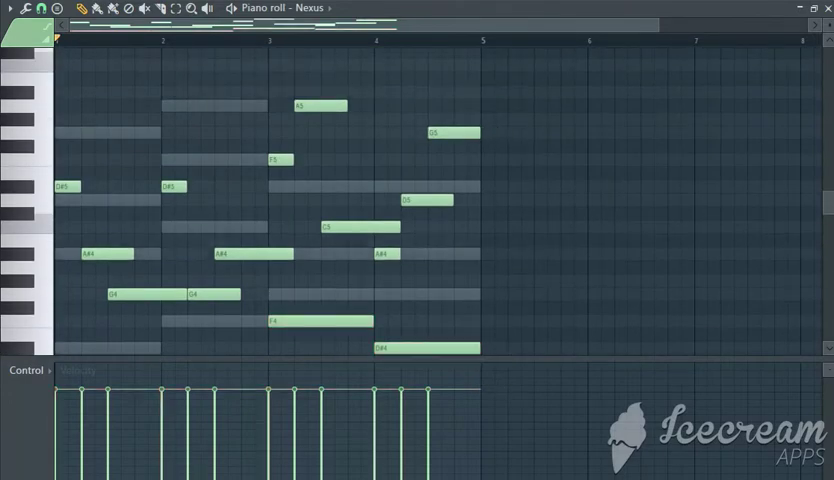
{"action": "key", "text": "space"}
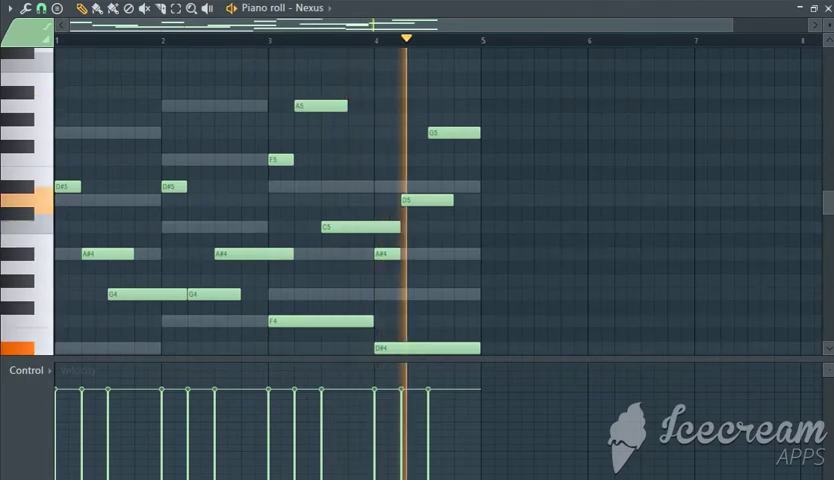
{"action": "key", "text": "space"}
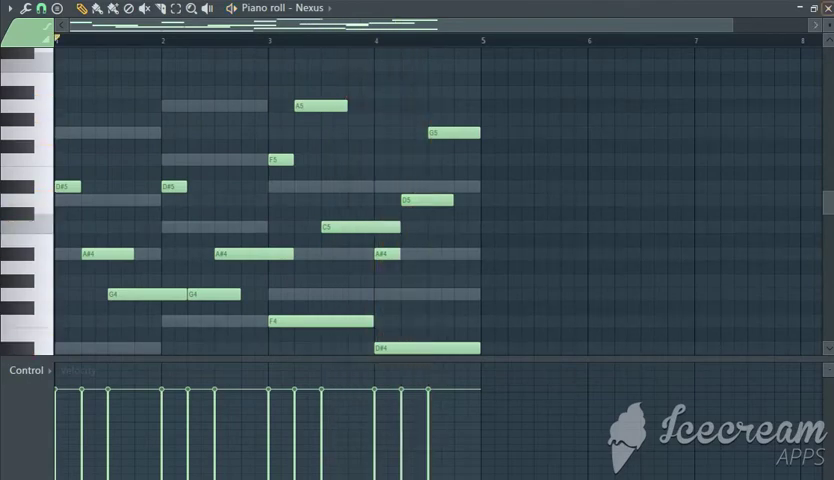
Step: Place Chords Vs at the start of Track 4, delete the old chord audio, and render it
{"action": "left_click", "coordinate": [827, 7]}
{"action": "key", "text": "F6"}
{"action": "left_click_drag", "start_coordinate": [390, 388], "coordinate": [230, 179]}
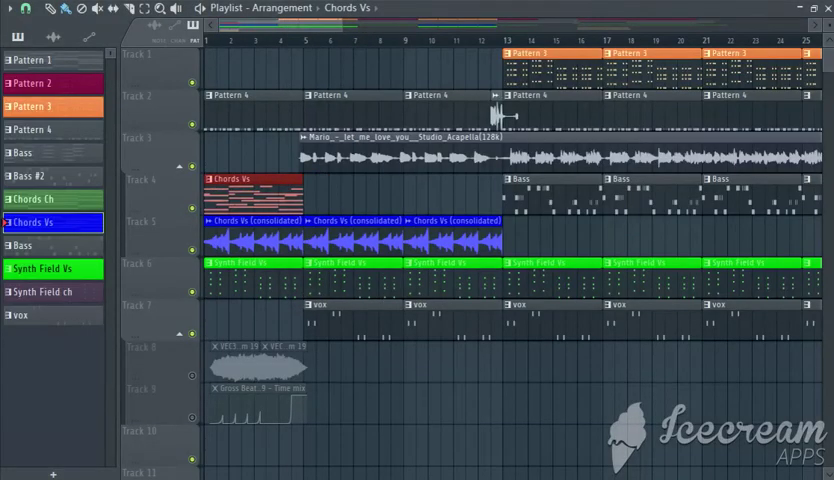
{"action": "key", "text": "Delete"}
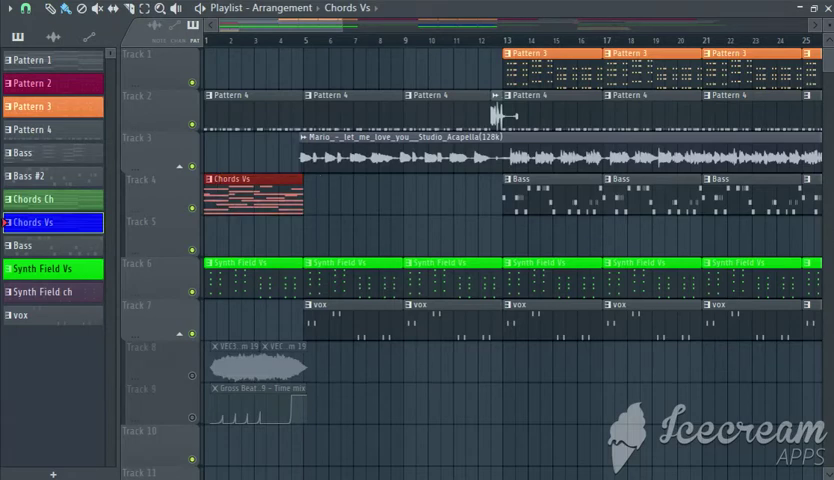
{"action": "key", "text": "ctrl+alt+c"}
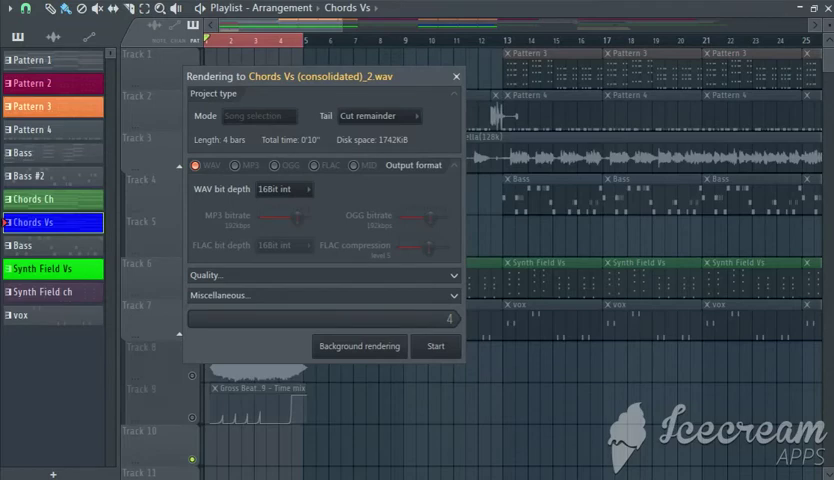
{"action": "key", "text": "Return"}
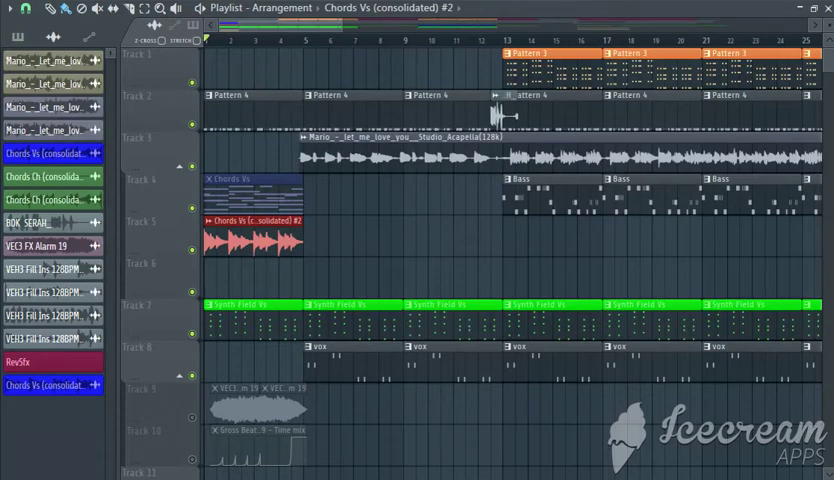
Step: Delete the Chords Vs pattern clip, move the rendered audio up to Track 4, and reverse it
{"action": "key", "text": "Delete"}
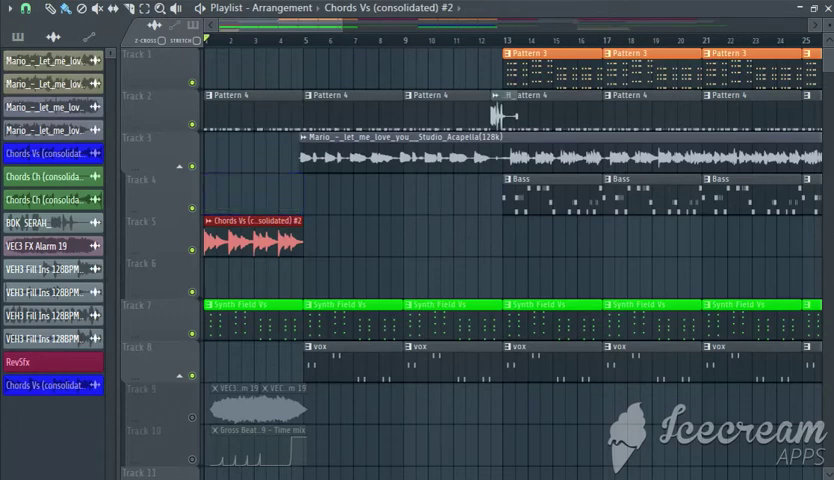
{"action": "left_click_drag", "start_coordinate": [250, 221], "coordinate": [250, 179]}
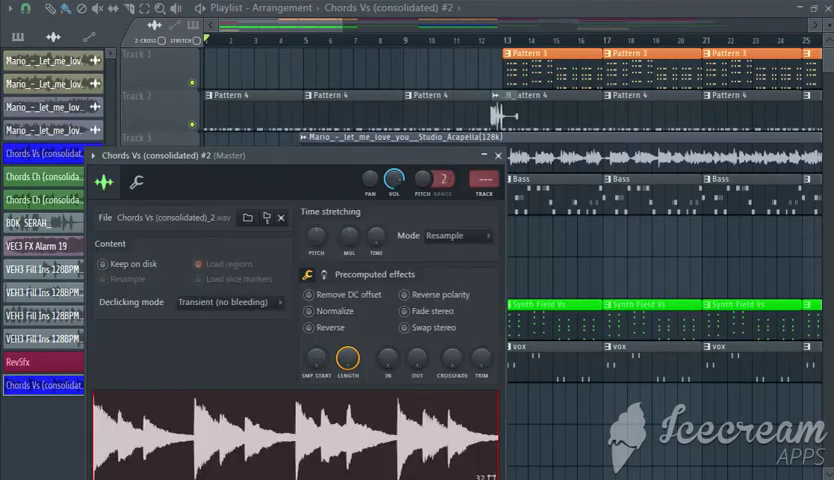
{"action": "left_click", "coordinate": [309, 327]}
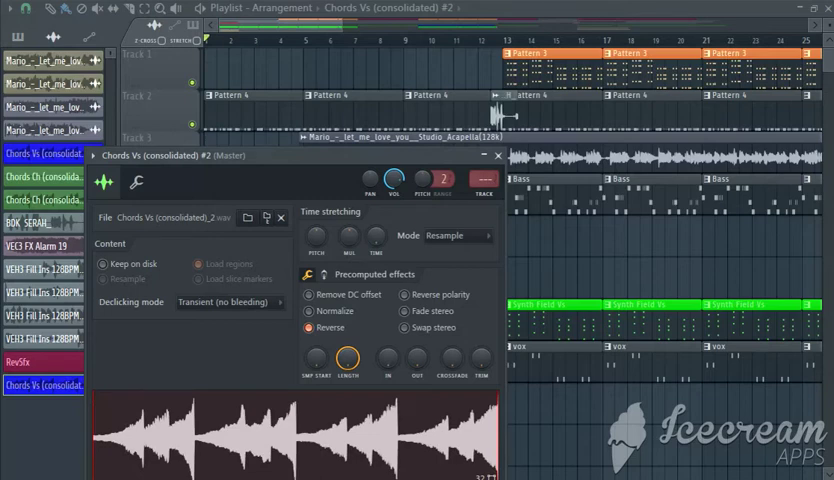
{"action": "key", "text": "Escape"}
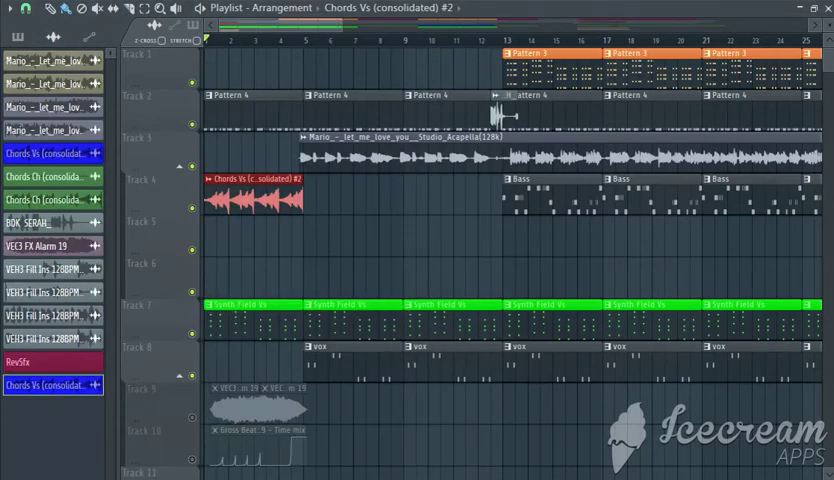
{"action": "key", "text": "ctrl+b"}
{"action": "key", "text": "ctrl+b"}
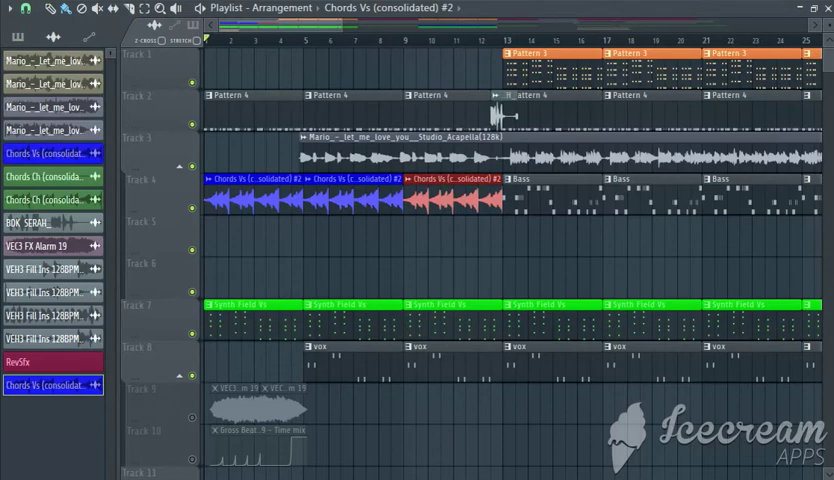
{"action": "key", "text": "space"}
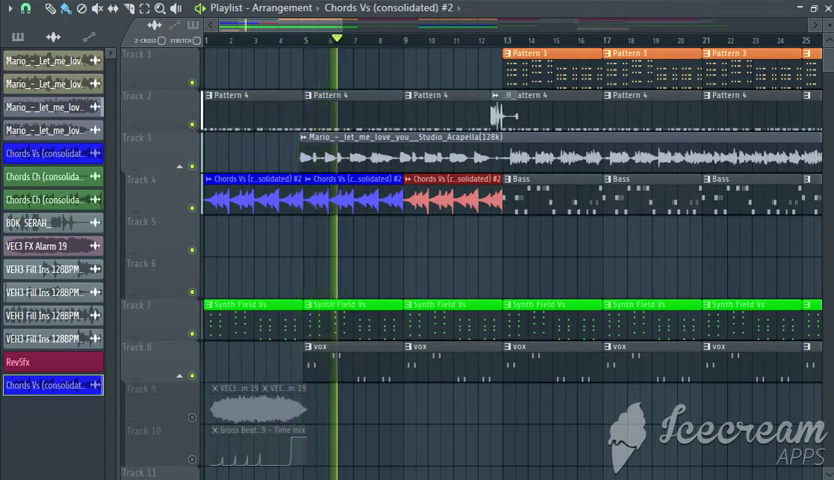
{"action": "key", "text": "space"}
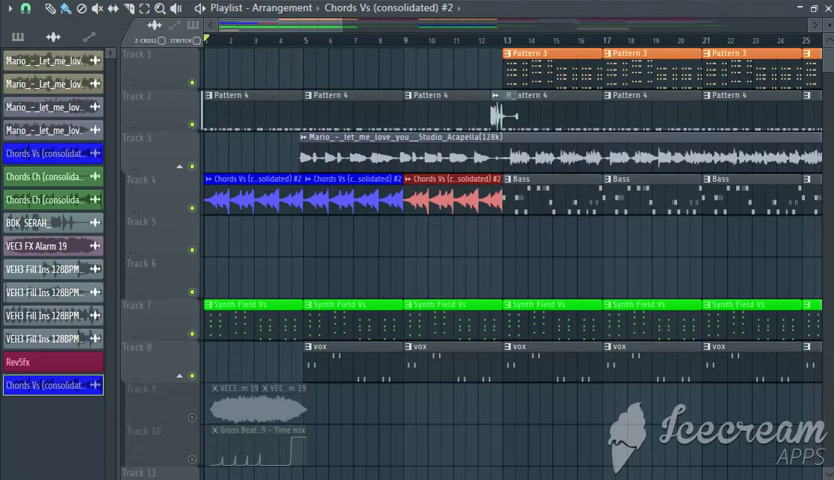